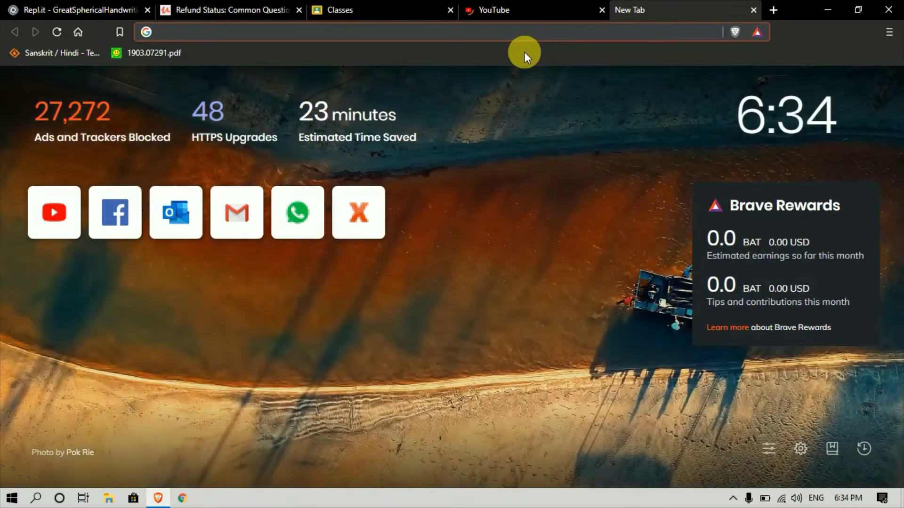
Search Google for 'onekey optimizer lenovo g50-80' and open the Software Informer download result.
{"action": "type", "text": "One"}
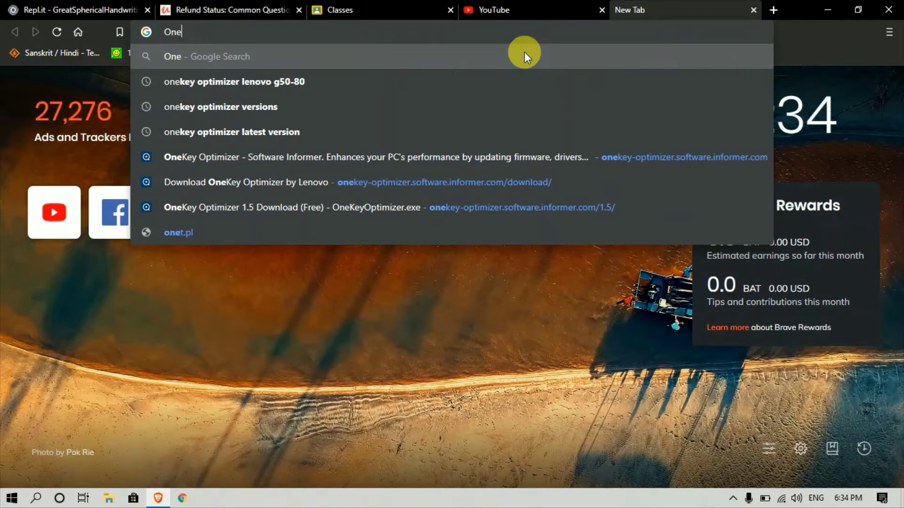
{"action": "key", "text": "Down"}
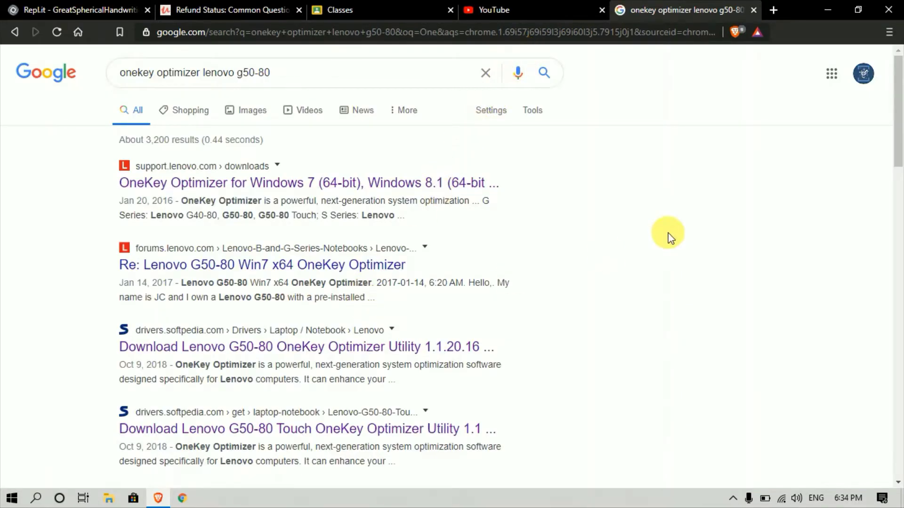
{"action": "left_click_drag", "start_coordinate": [897, 101], "coordinate": [897, 131]}
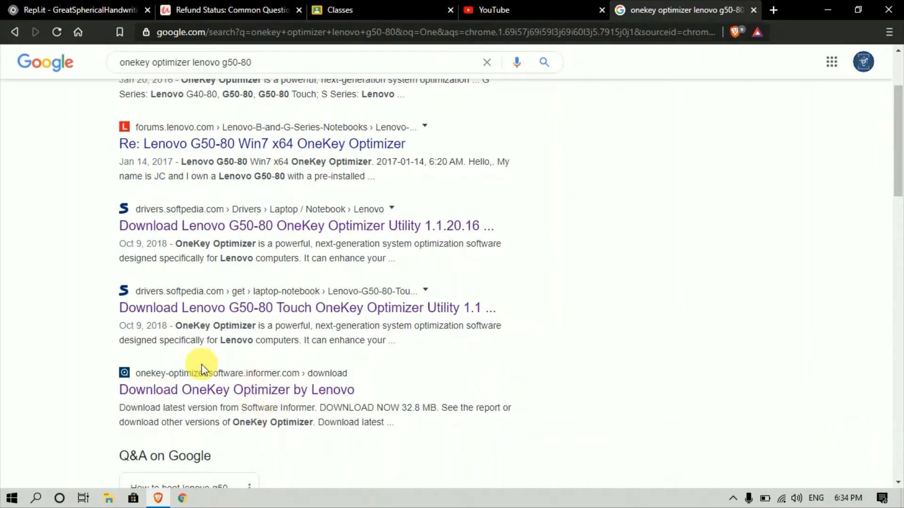
{"action": "left_click", "coordinate": [249, 397]}
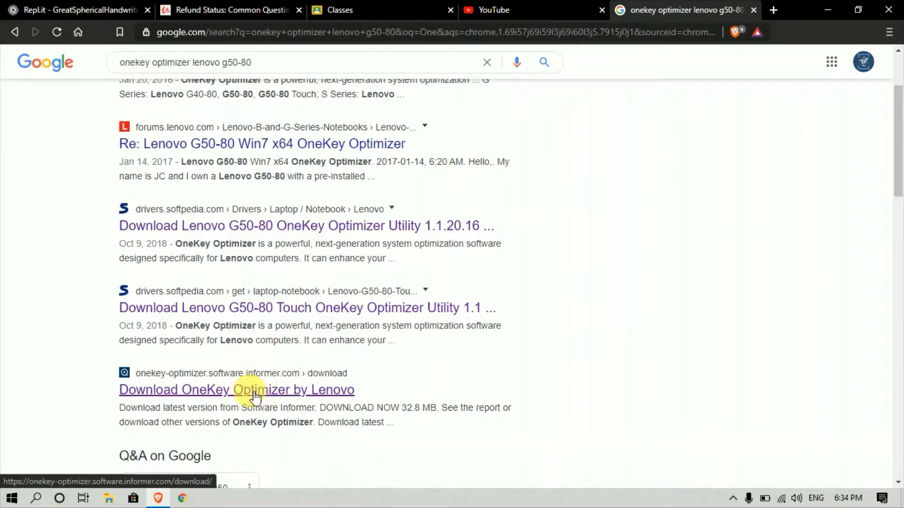
Decline the Software Informer client offer and cancel the automatic download's save prompt.
{"action": "left_click", "coordinate": [255, 396]}
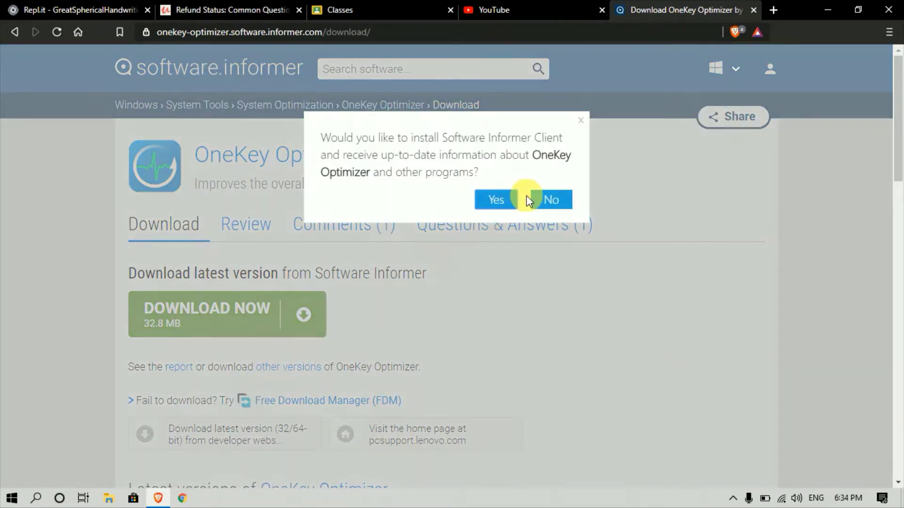
{"action": "left_click", "coordinate": [583, 120]}
{"action": "scroll", "coordinate": [570, 393], "scroll_direction": "down", "scroll_amount": 5}
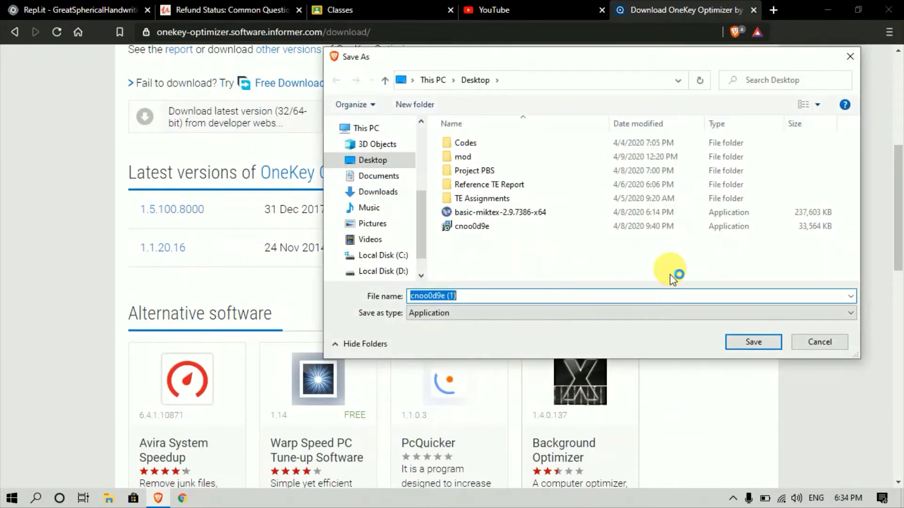
{"action": "left_click", "coordinate": [815, 343]}
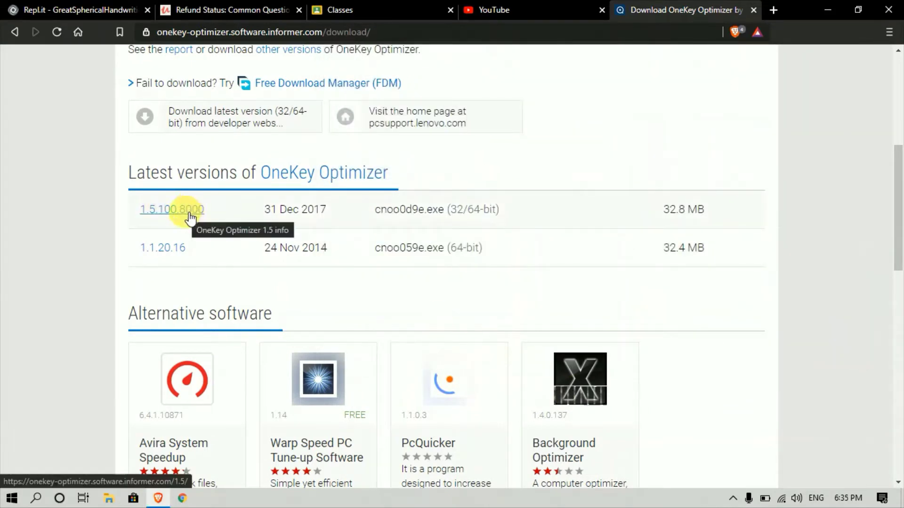
Start the OneKey Optimizer 1.5.100.8000 download, then dismiss its save prompt without saving.
{"action": "left_click", "coordinate": [189, 214]}
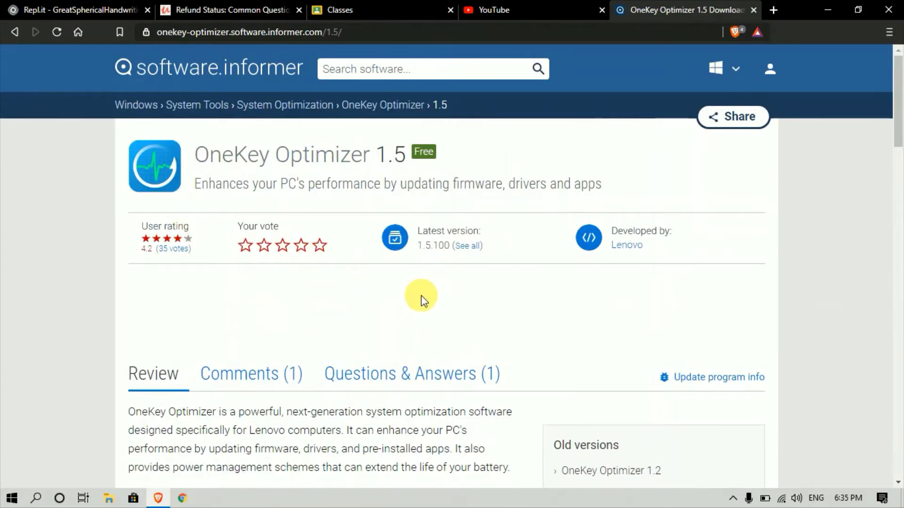
{"action": "scroll", "coordinate": [421, 297], "scroll_direction": "down", "scroll_amount": 5}
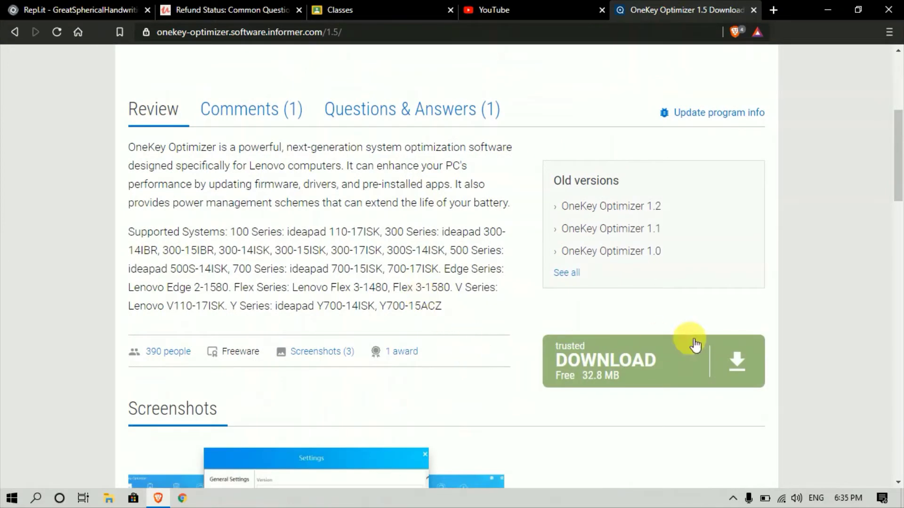
{"action": "left_click", "coordinate": [690, 367]}
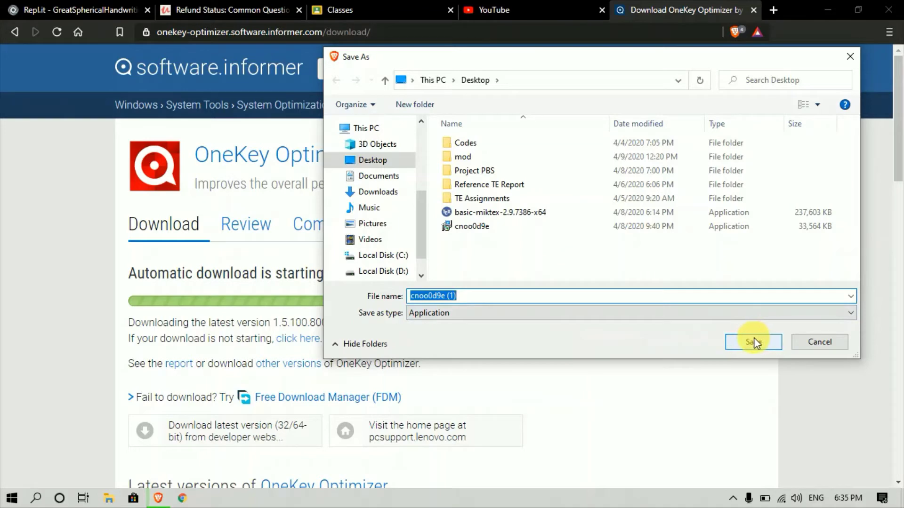
{"action": "left_click", "coordinate": [796, 341]}
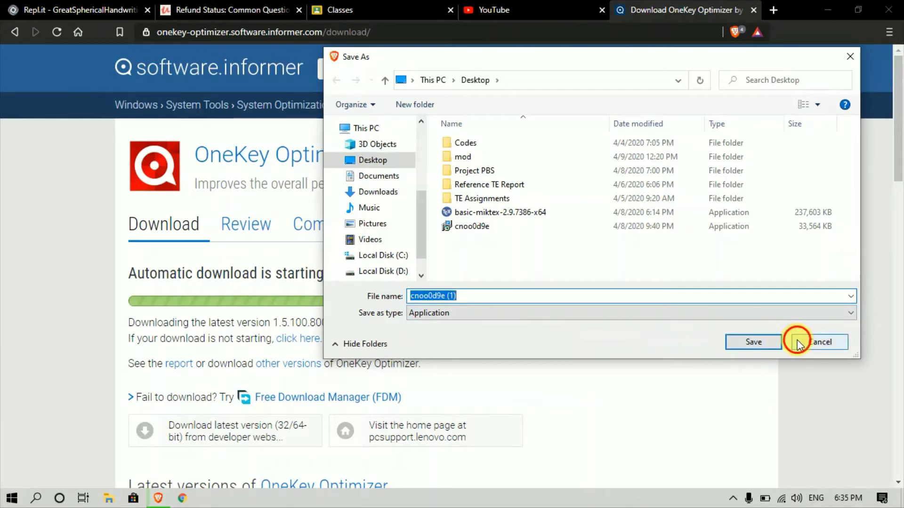
Minimize Brave, nudge the cnoo0d9e installer icon aside, and launch the OneKey Optimizer desktop shortcut.
{"action": "left_click", "coordinate": [827, 7]}
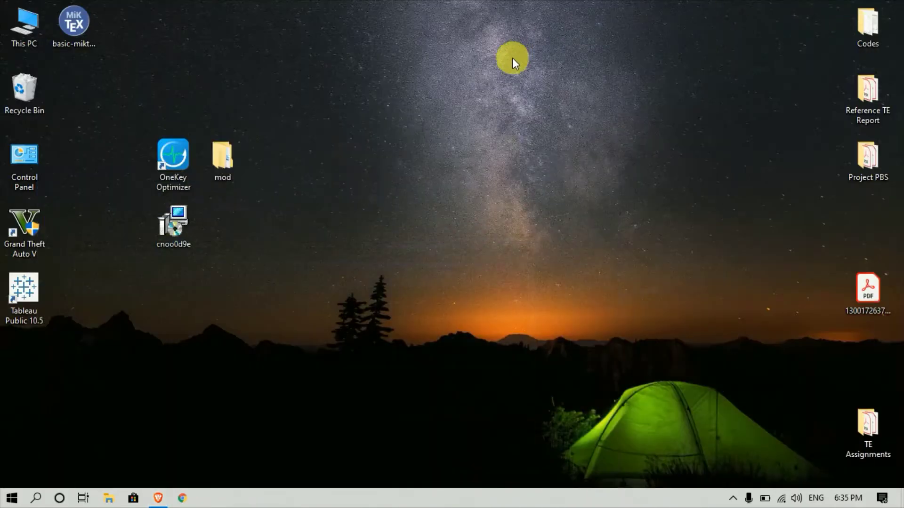
{"action": "left_click_drag", "start_coordinate": [391, 83], "coordinate": [391, 81]}
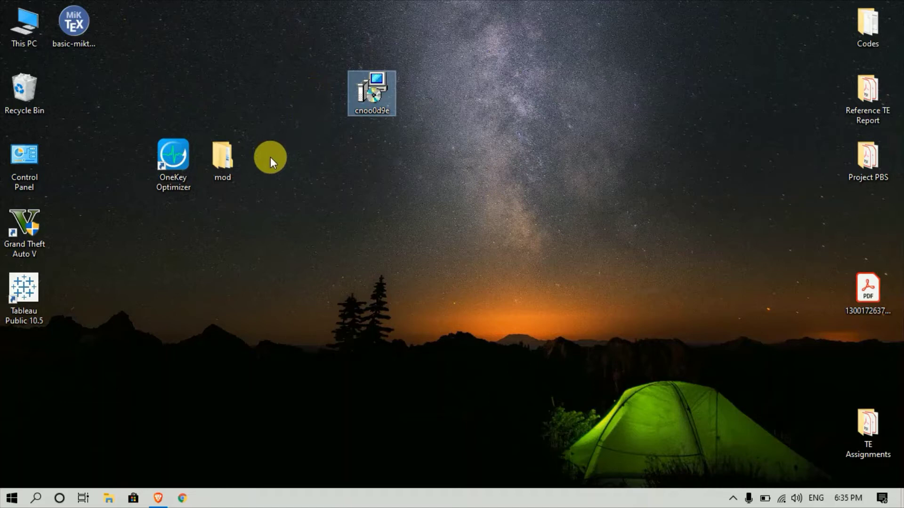
{"action": "double_click", "coordinate": [177, 179]}
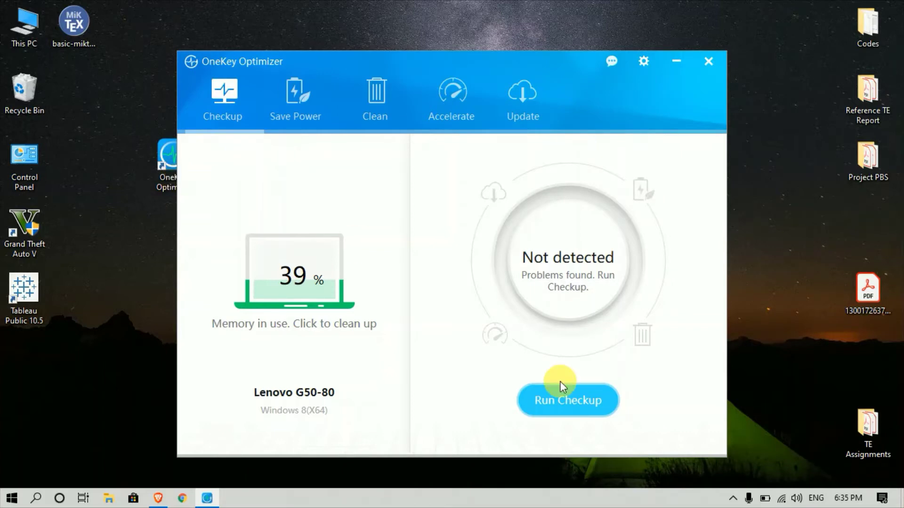
Run Checkup, review the results, and optimize the three items so the status reads Excellent.
{"action": "left_click", "coordinate": [562, 399]}
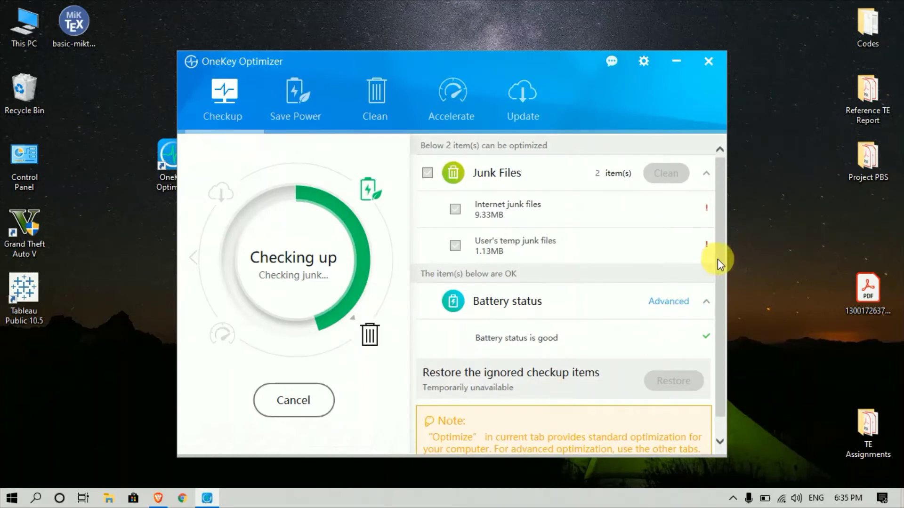
{"action": "left_click_drag", "start_coordinate": [720, 261], "coordinate": [719, 324]}
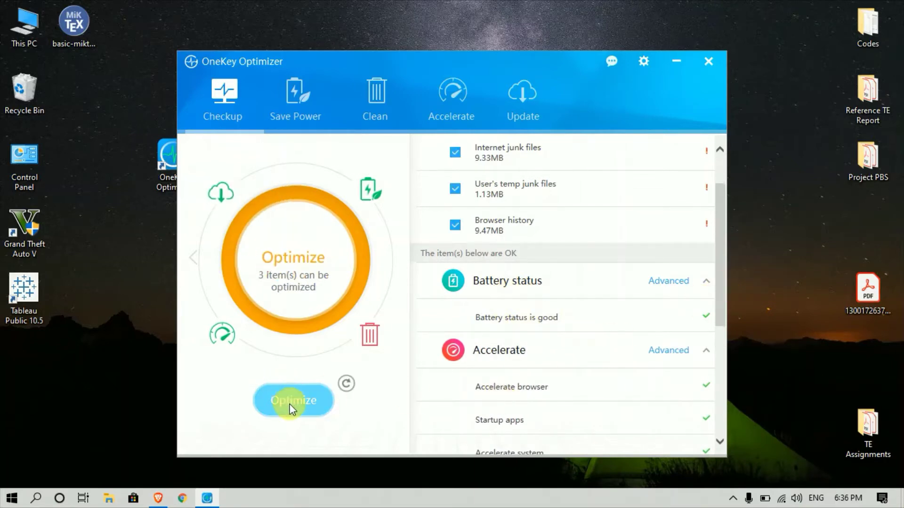
{"action": "left_click", "coordinate": [290, 408]}
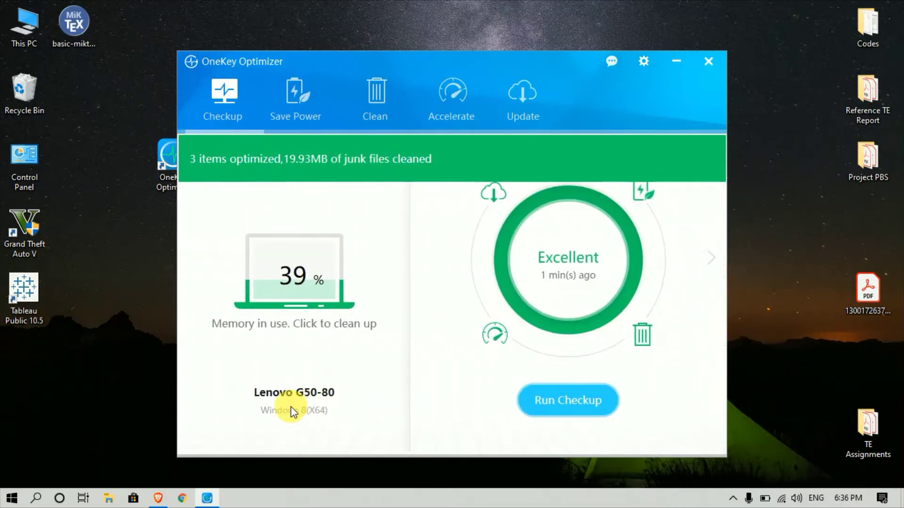
Browse Save Power's Ultra Saving and Battery Conservation pages, toggling Conservation Mode off and back on.
{"action": "left_click", "coordinate": [297, 105]}
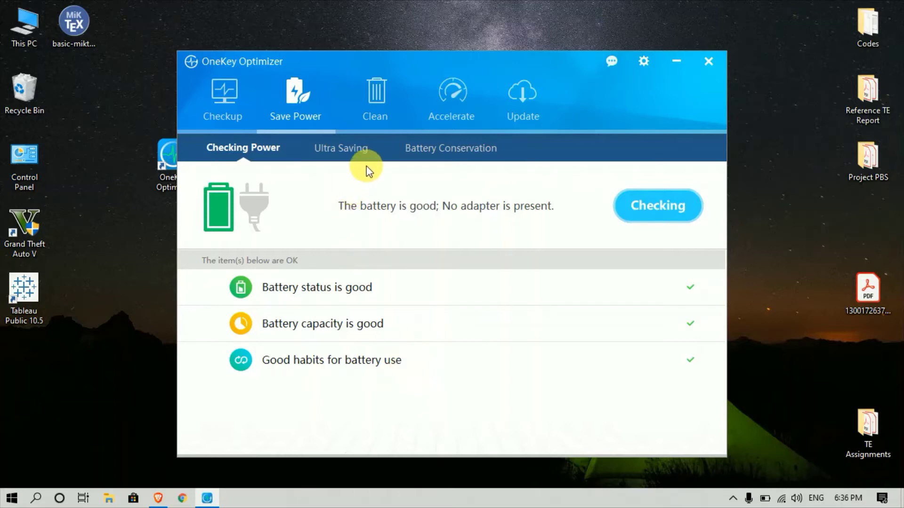
{"action": "left_click", "coordinate": [353, 156]}
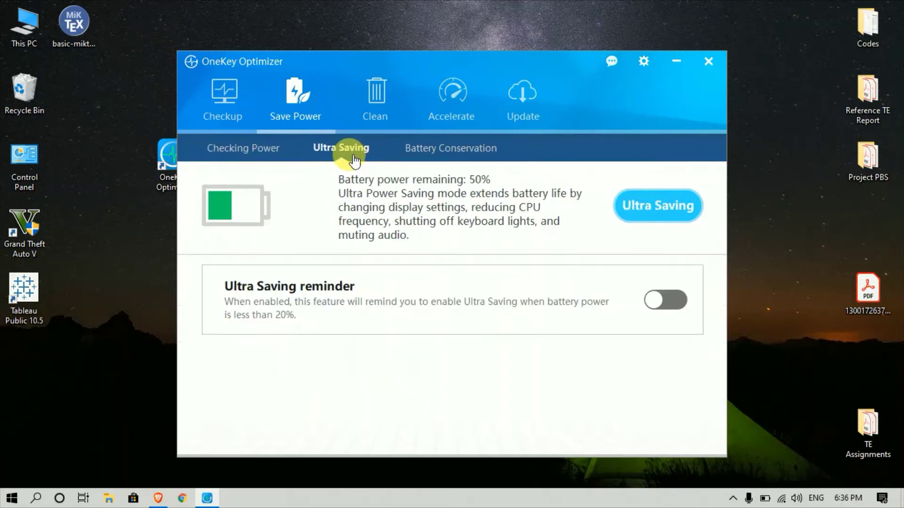
{"action": "left_click", "coordinate": [426, 151]}
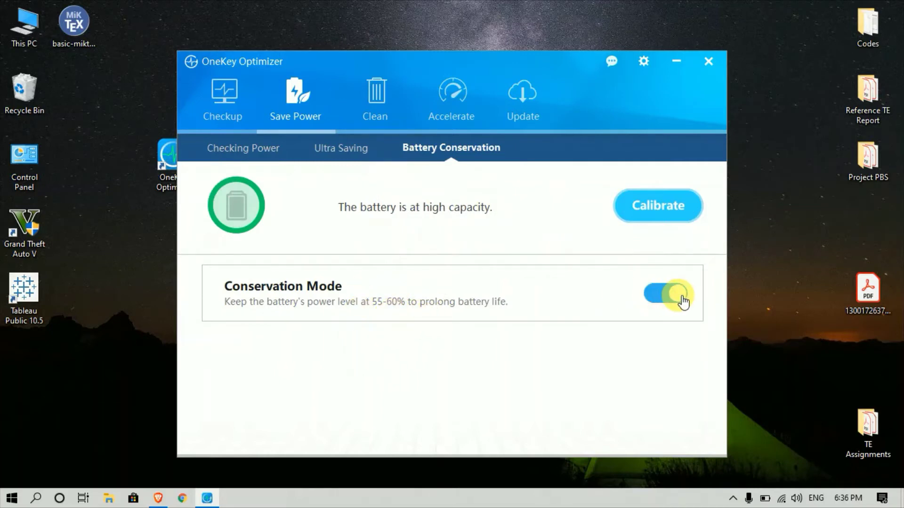
{"action": "left_click", "coordinate": [650, 296]}
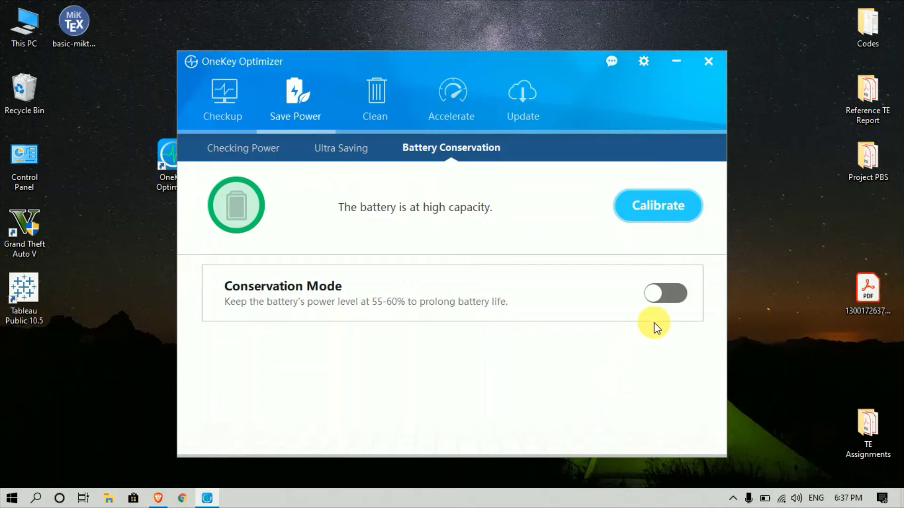
{"action": "left_click", "coordinate": [673, 296]}
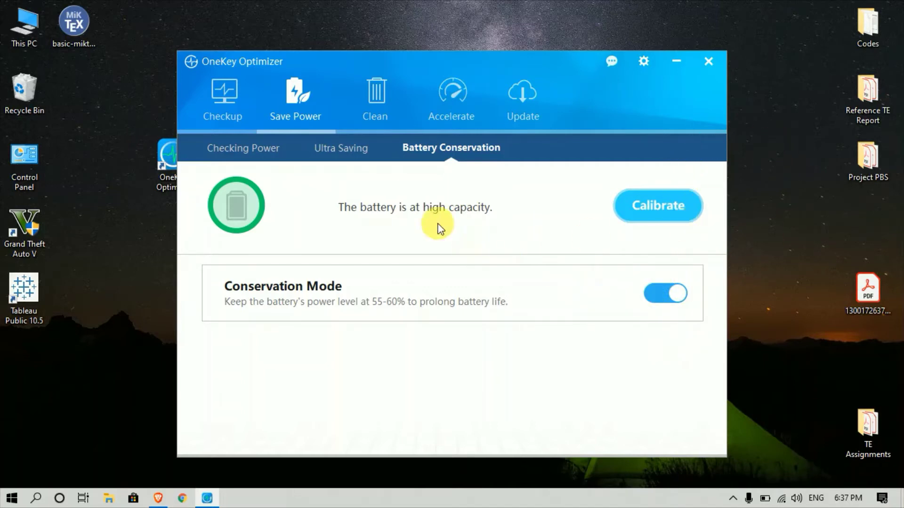
{"action": "left_click", "coordinate": [348, 150]}
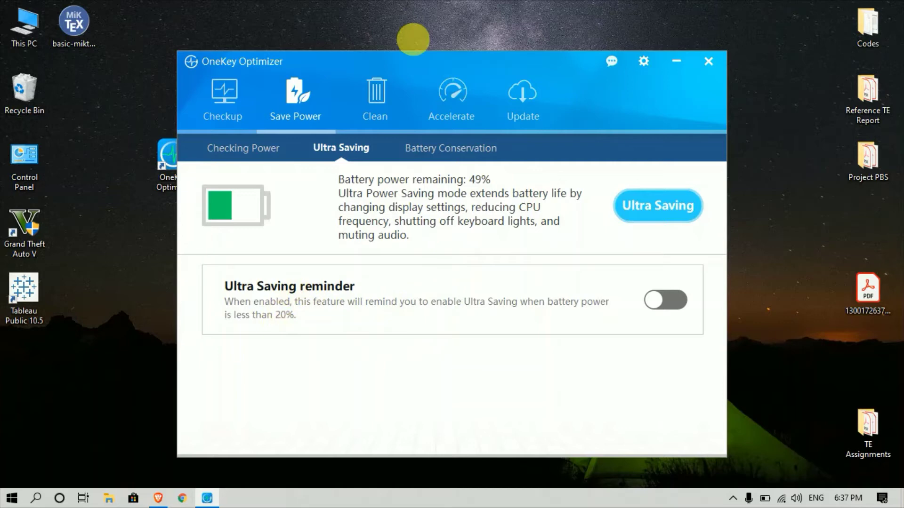
Scan the Clean list down to Redundant system registry and clean it all, freeing 260.37MB.
{"action": "left_click", "coordinate": [378, 97]}
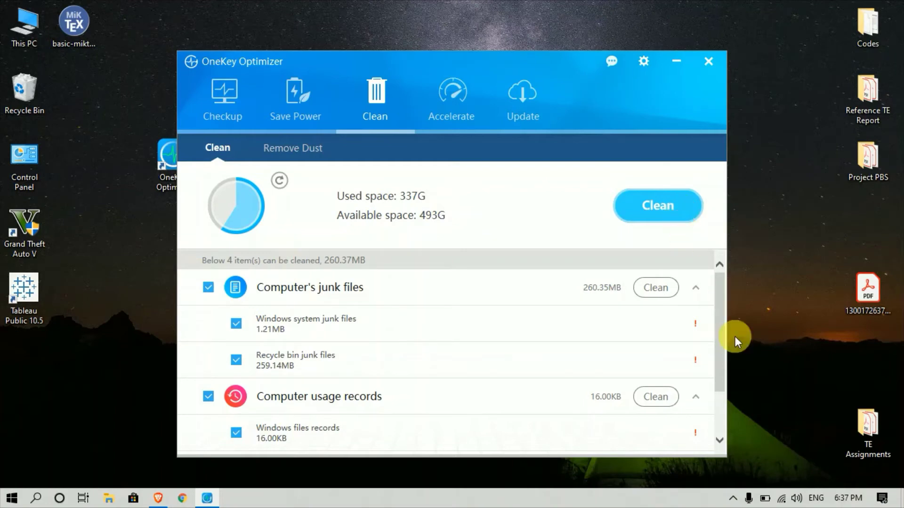
{"action": "left_click_drag", "start_coordinate": [716, 341], "coordinate": [712, 385]}
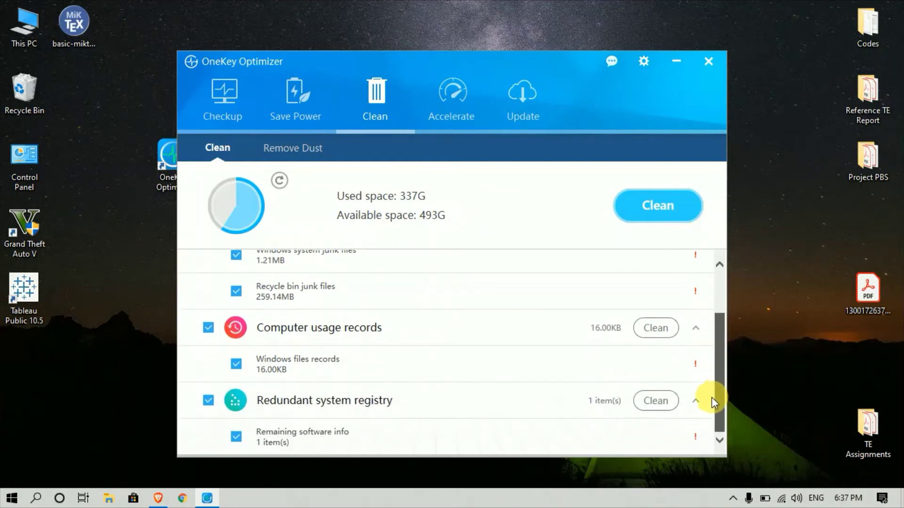
{"action": "left_click", "coordinate": [666, 220]}
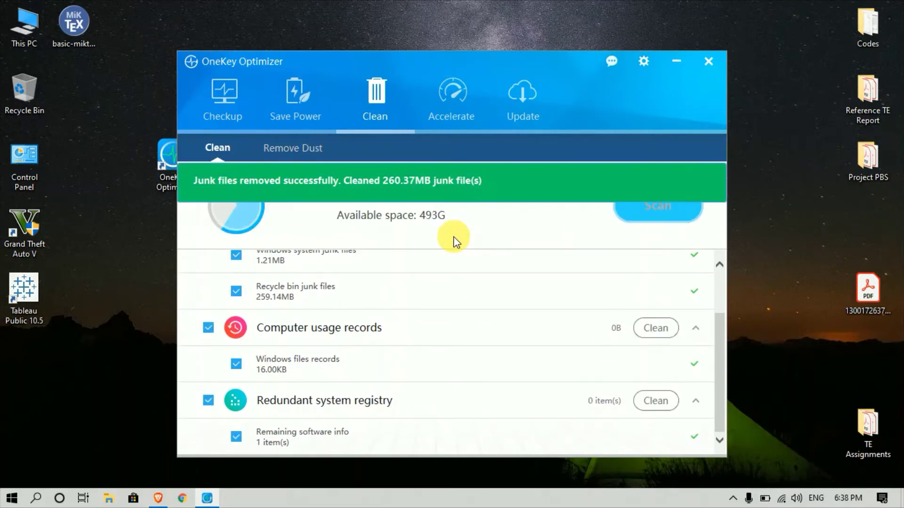
Start Remove Dust, cancel it early, then run Accelerate, which reports startup, system and browser OK.
{"action": "left_click", "coordinate": [300, 154]}
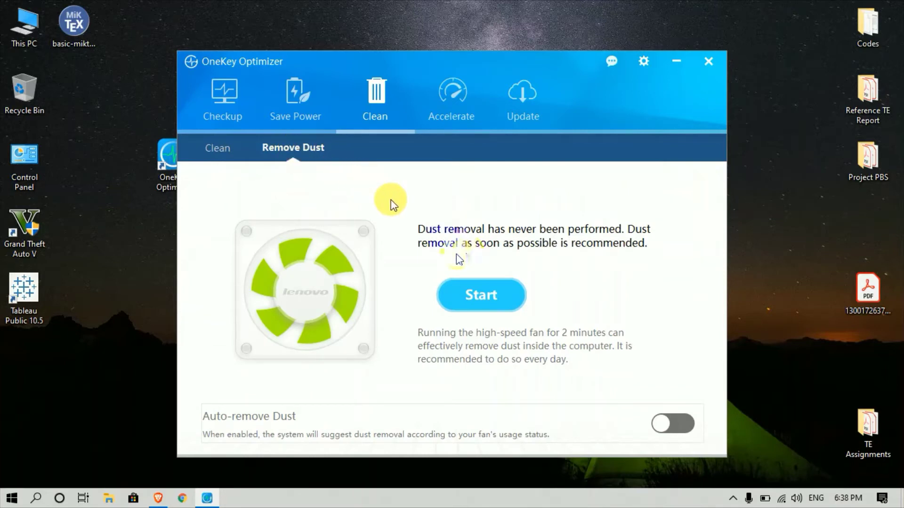
{"action": "left_click", "coordinate": [478, 305]}
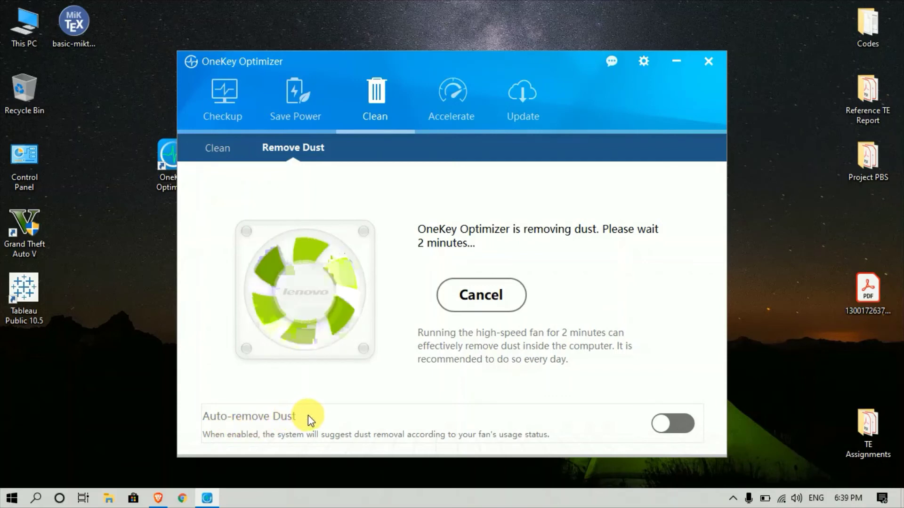
{"action": "left_click", "coordinate": [470, 294]}
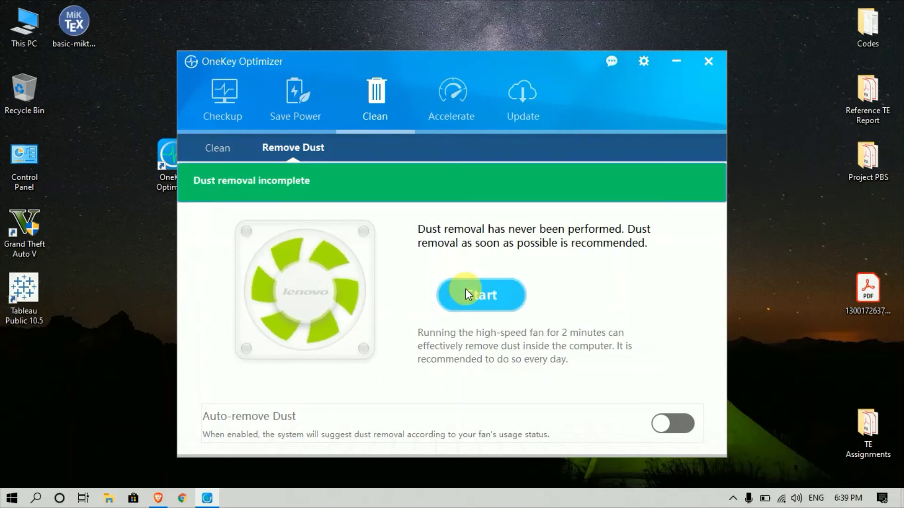
{"action": "left_click", "coordinate": [453, 104]}
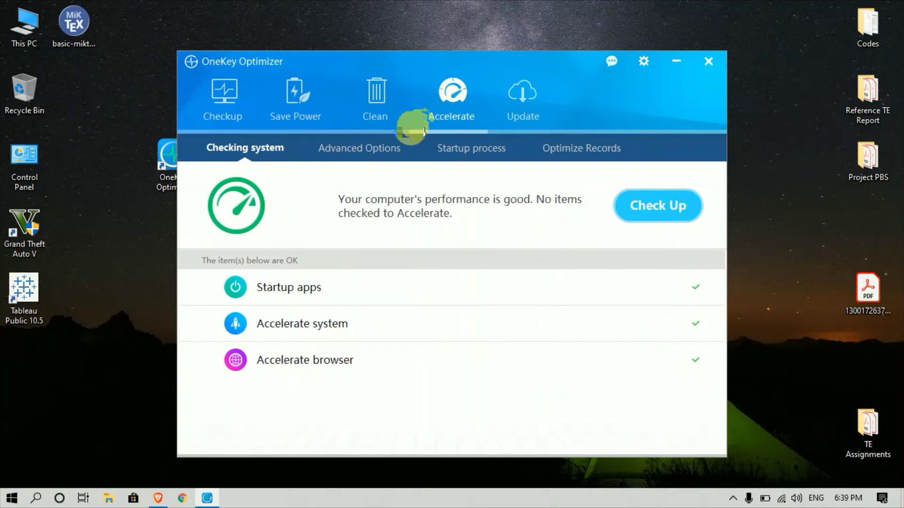
{"action": "left_click", "coordinate": [397, 148]}
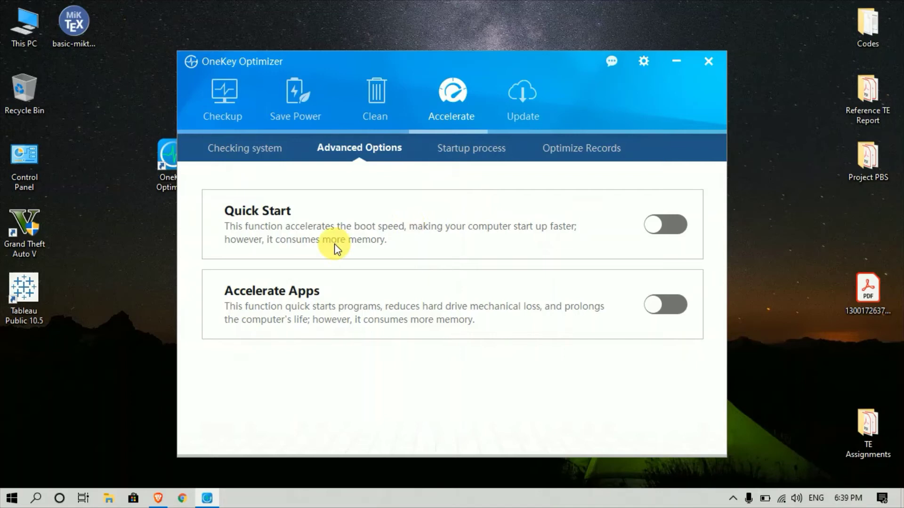
{"action": "left_click", "coordinate": [503, 150]}
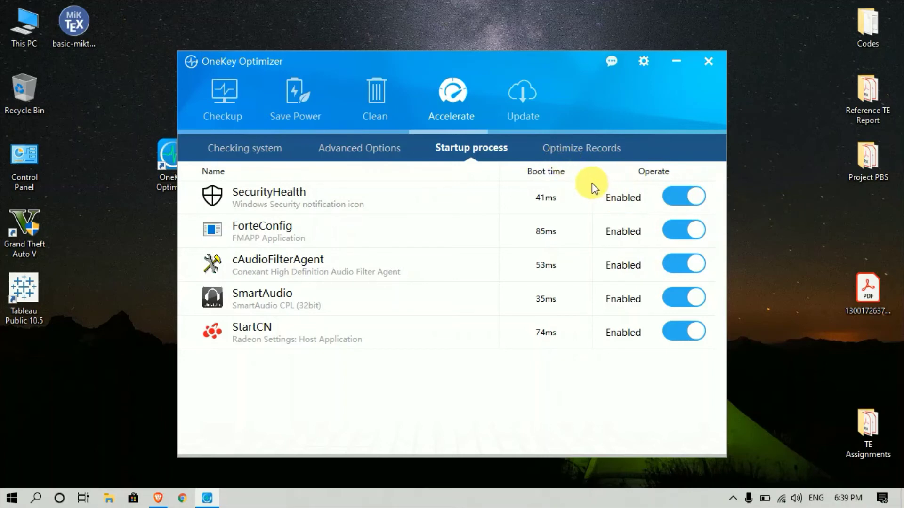
{"action": "left_click", "coordinate": [577, 154]}
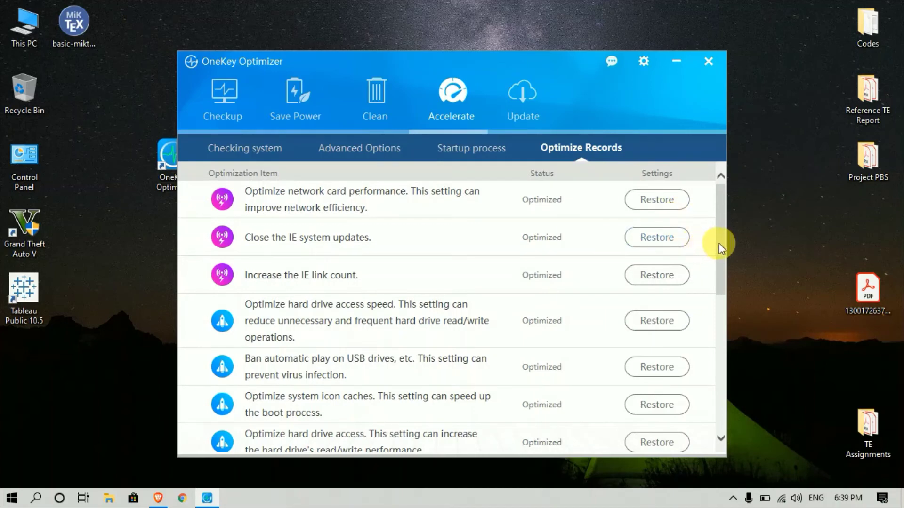
{"action": "mouse_move", "coordinate": [719, 243]}
{"action": "left_mouse_down"}
{"action": "mouse_move", "coordinate": [718, 309]}
{"action": "mouse_move", "coordinate": [741, 253]}
{"action": "left_mouse_up"}
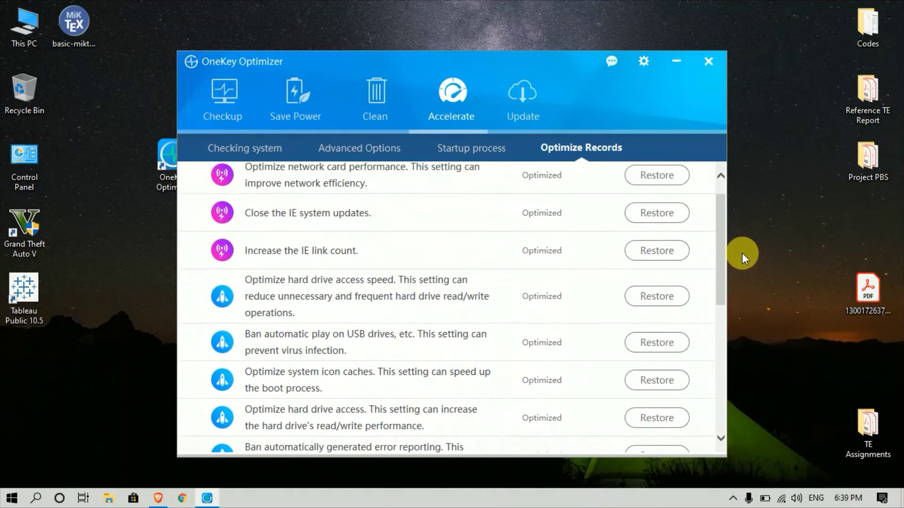
{"action": "left_click", "coordinate": [471, 150]}
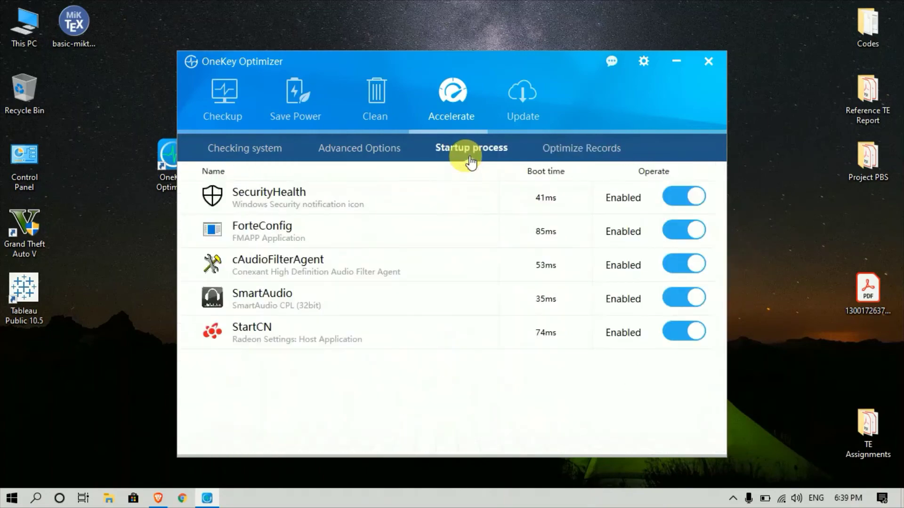
{"action": "left_click", "coordinate": [366, 150]}
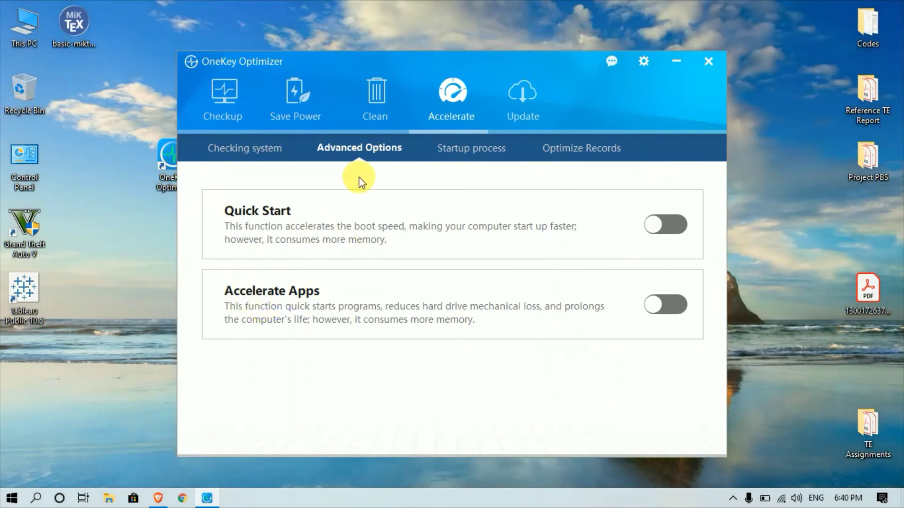
{"action": "left_click", "coordinate": [268, 151]}
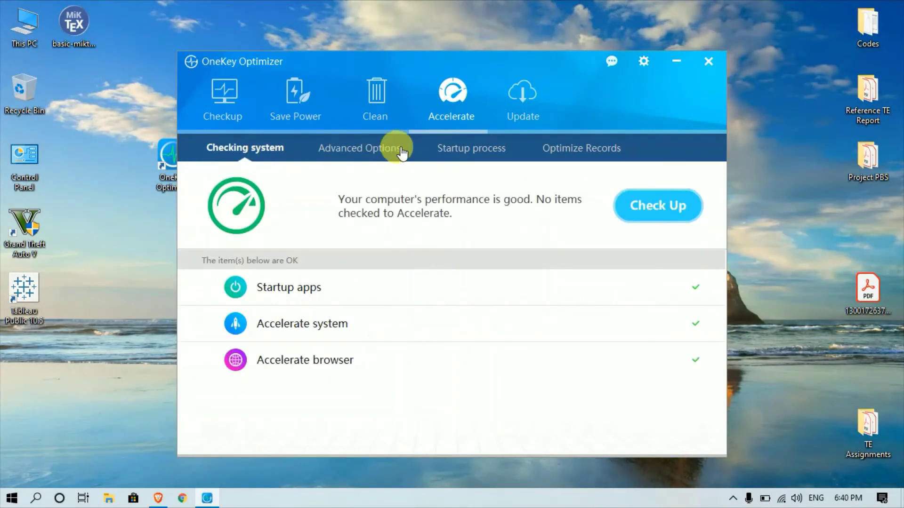
Run the Update check showing firmware, drivers and pre-installed apps up to date, then open Settings.
{"action": "left_click", "coordinate": [525, 108]}
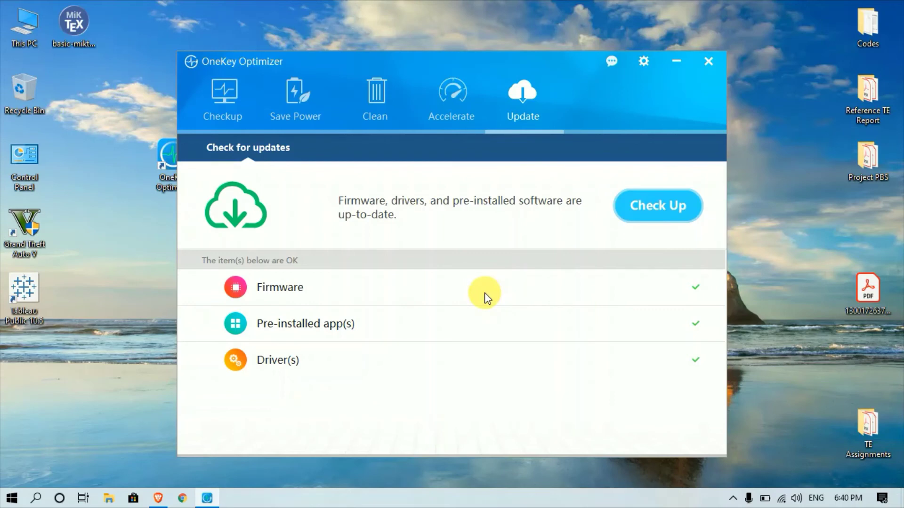
{"action": "left_click", "coordinate": [685, 198]}
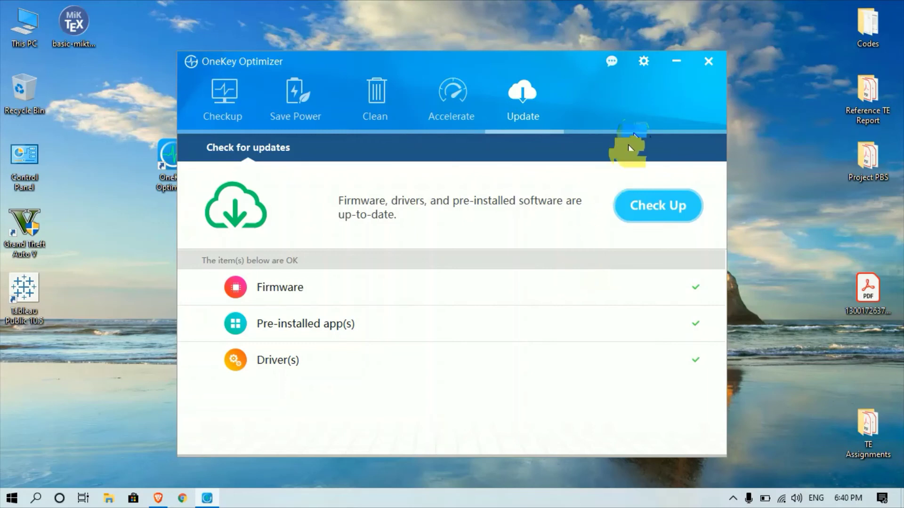
{"action": "left_click", "coordinate": [642, 62]}
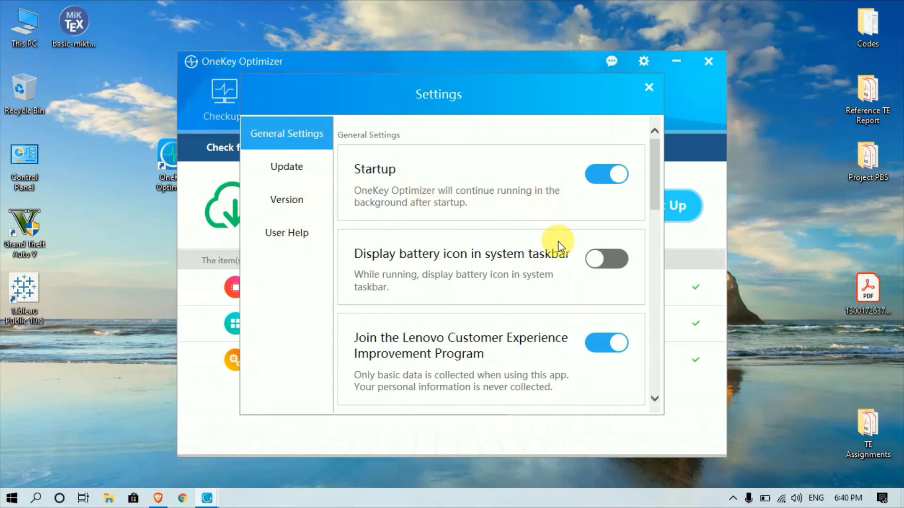
Switch the taskbar battery icon on and then back off in Settings.
{"action": "left_click", "coordinate": [600, 262]}
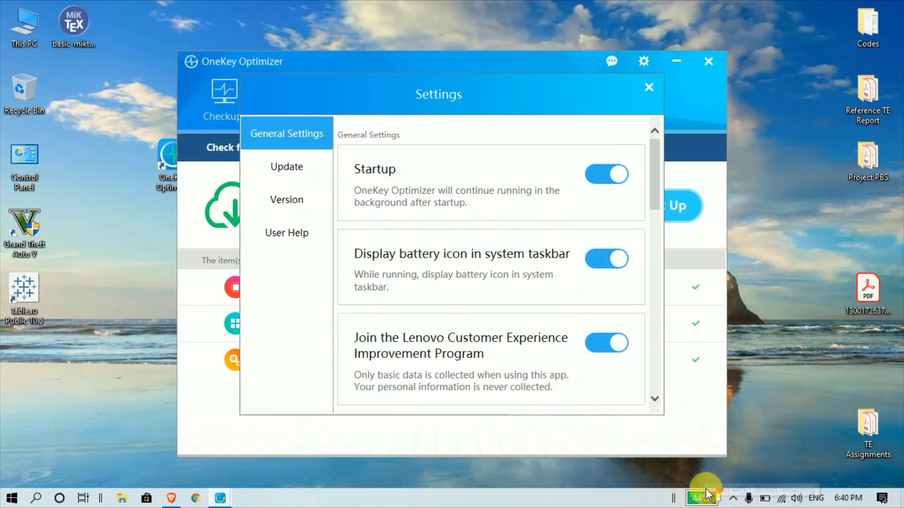
{"action": "left_click", "coordinate": [603, 255]}
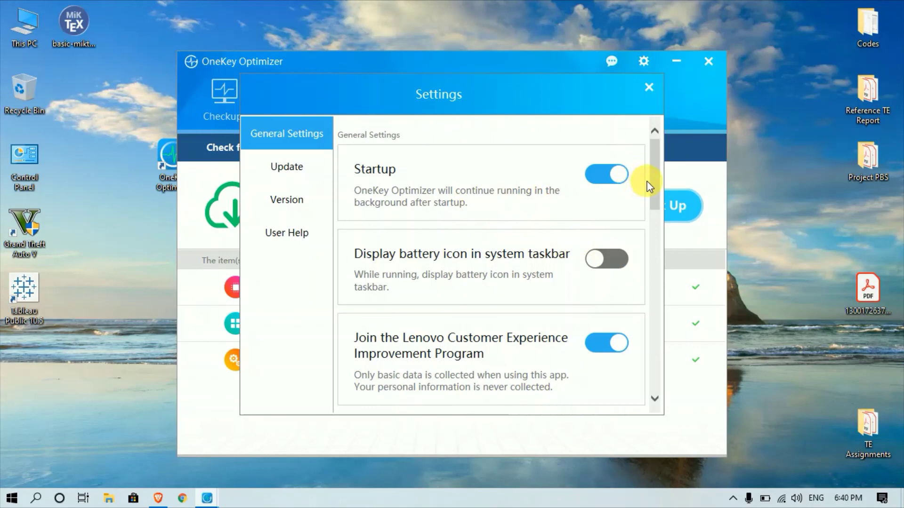
{"action": "scroll", "coordinate": [651, 191], "scroll_direction": "down", "scroll_amount": 1}
{"action": "mouse_move", "coordinate": [652, 195]}
{"action": "left_mouse_down"}
{"action": "mouse_move", "coordinate": [656, 224]}
{"action": "mouse_move", "coordinate": [664, 186]}
{"action": "left_mouse_up"}
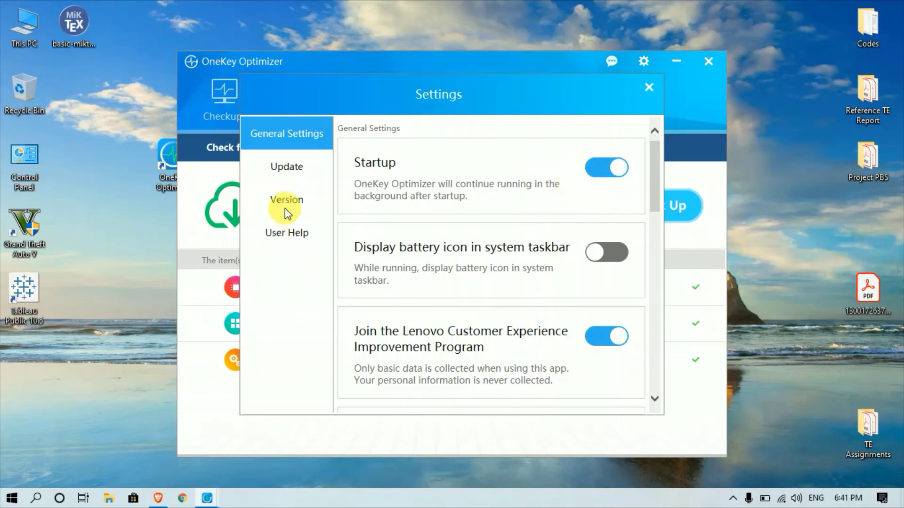
Review the Update, Version 1.3.0.7 and User Help pages, then close Settings and OneKey Optimizer.
{"action": "left_click", "coordinate": [300, 170]}
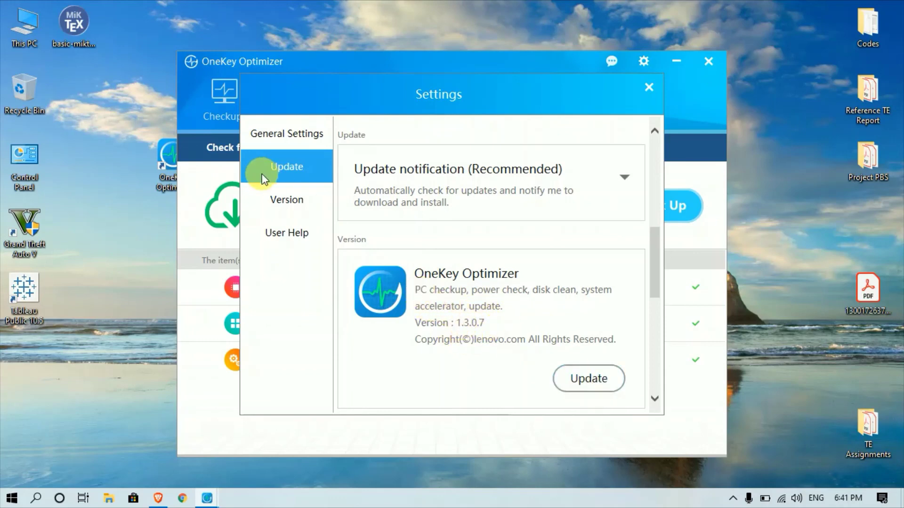
{"action": "left_click", "coordinate": [274, 197]}
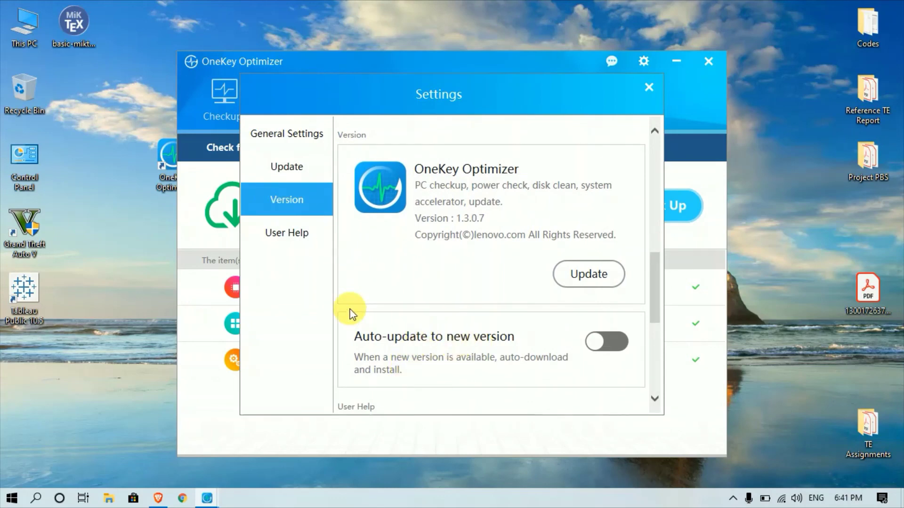
{"action": "left_click", "coordinate": [276, 235]}
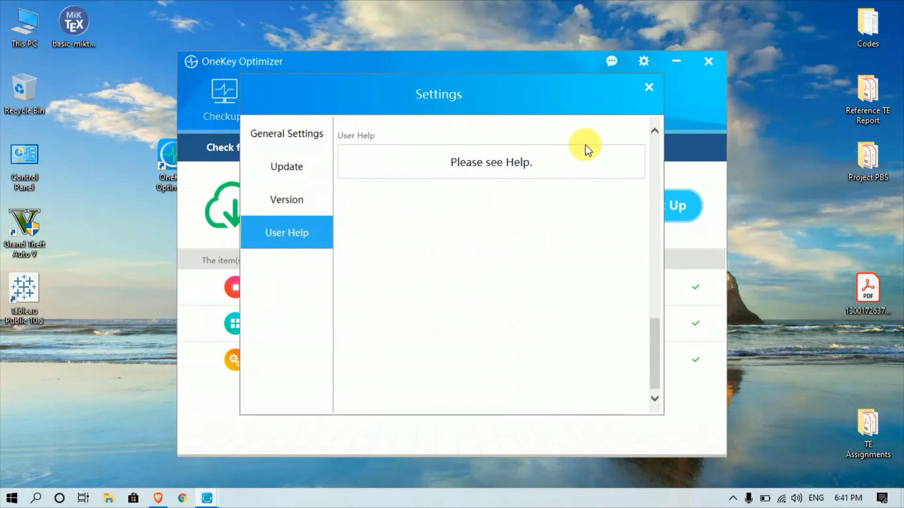
{"action": "left_click", "coordinate": [649, 87]}
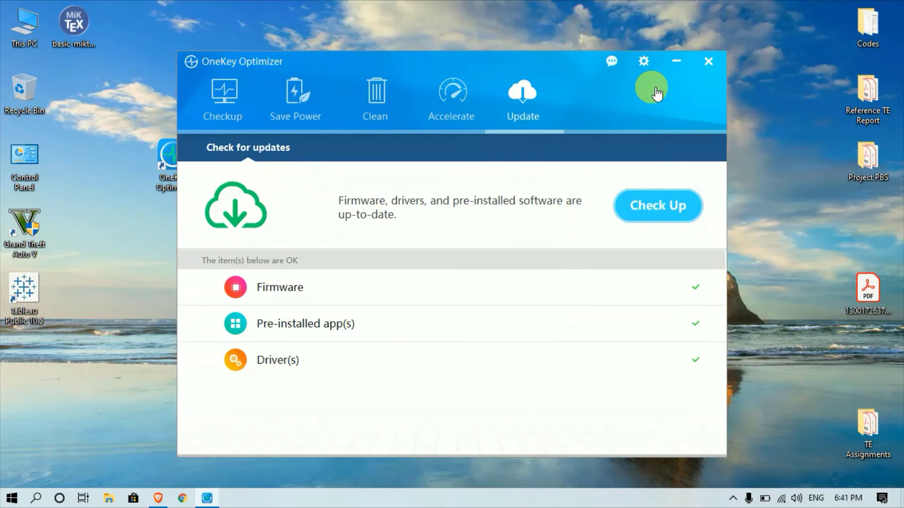
{"action": "left_click", "coordinate": [708, 62]}
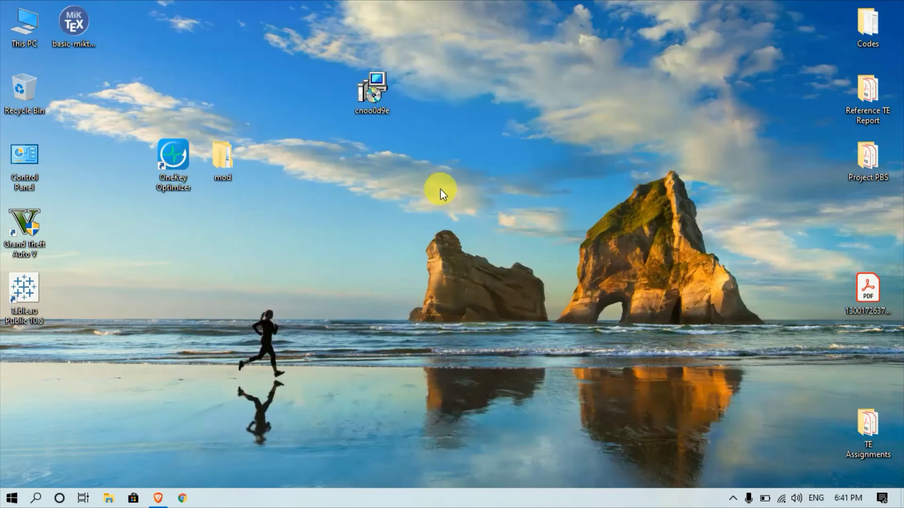